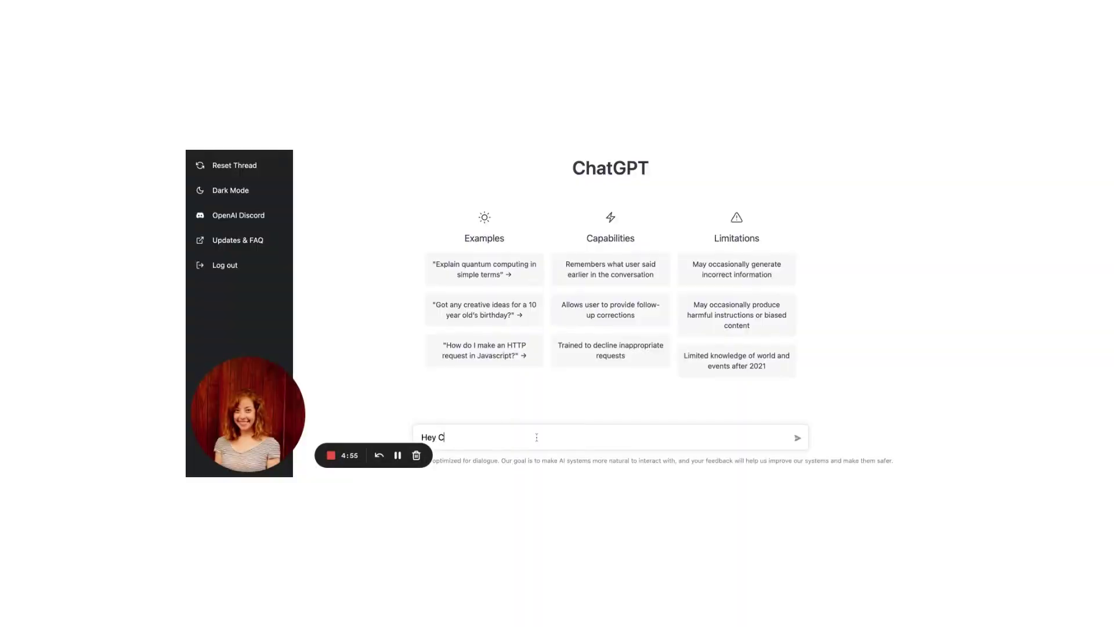
# Ask ChatGPT 'Hey ChatGPT! What do you know about user-generated content in games?'.
pyautogui.write('now about user-generated content')
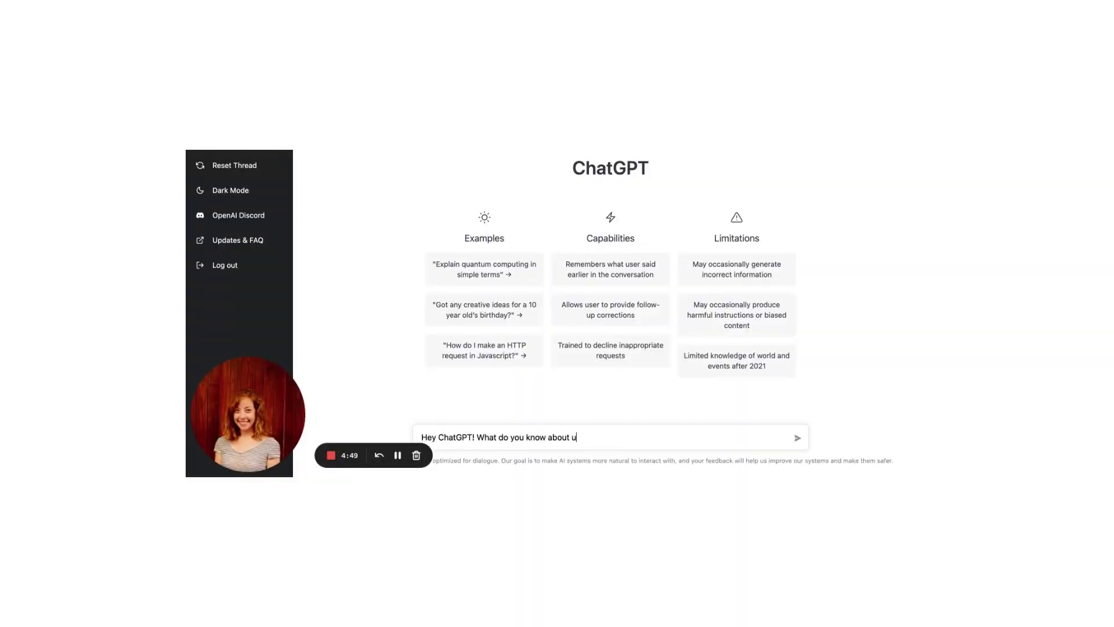
pyautogui.press('BackSpace')
pyautogui.press('BackSpace')
pyautogui.press('BackSpace')
pyautogui.press('BackSpace')
pyautogui.write('tent in games?')
pyautogui.press('Return')
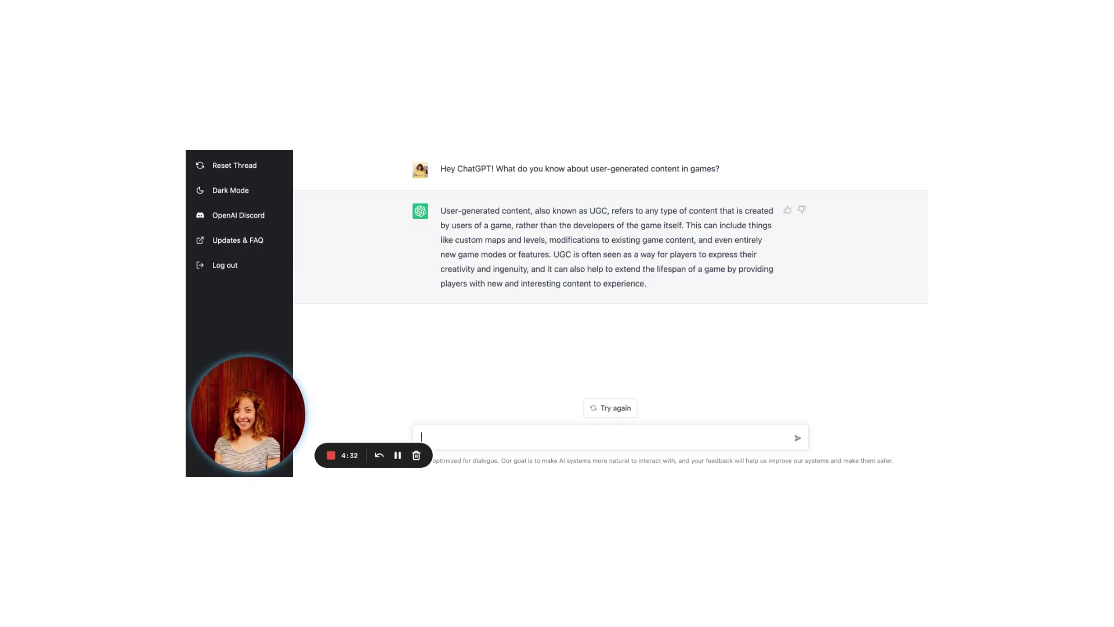
pyautogui.click(422, 436)
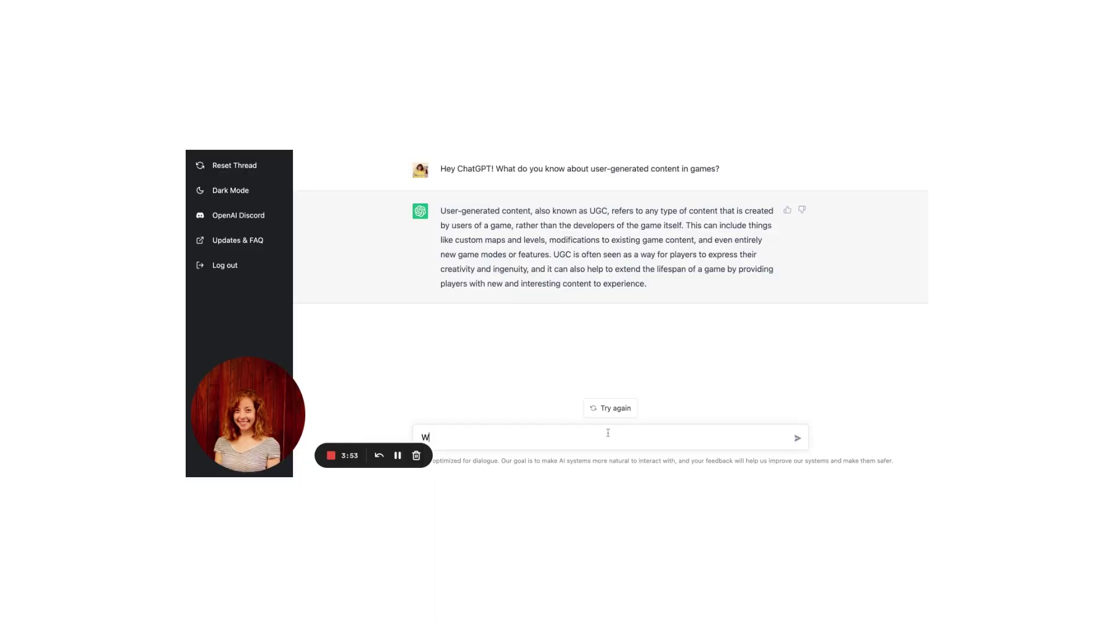
# Send the follow-up question 'Why do gamers like UGC?'.
pyautogui.write('hy do gamers like UGC?')
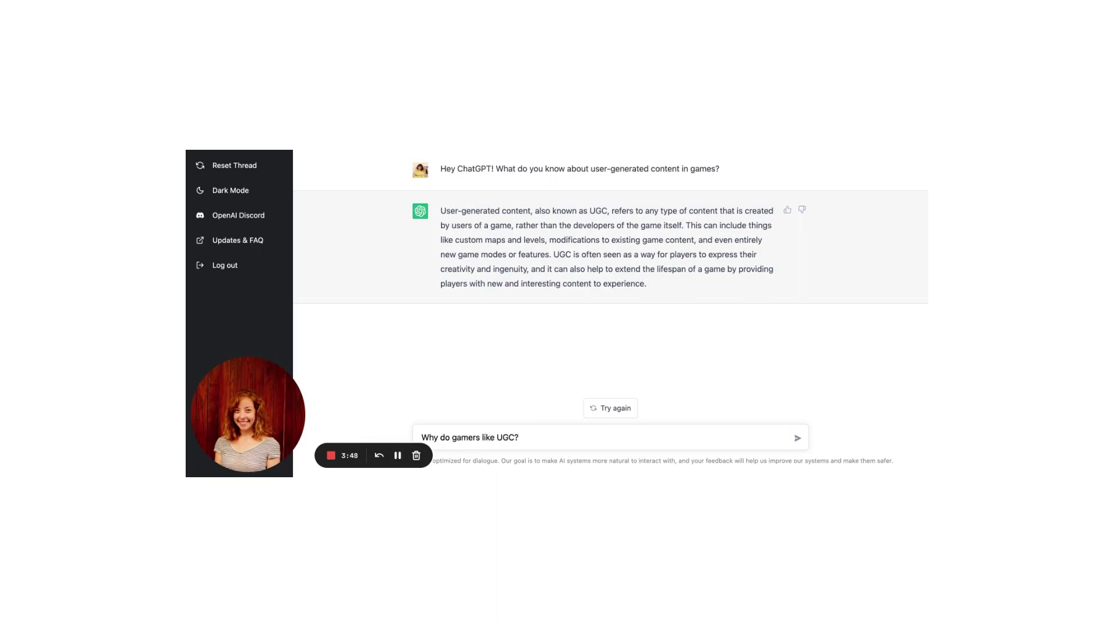
pyautogui.press('Return')
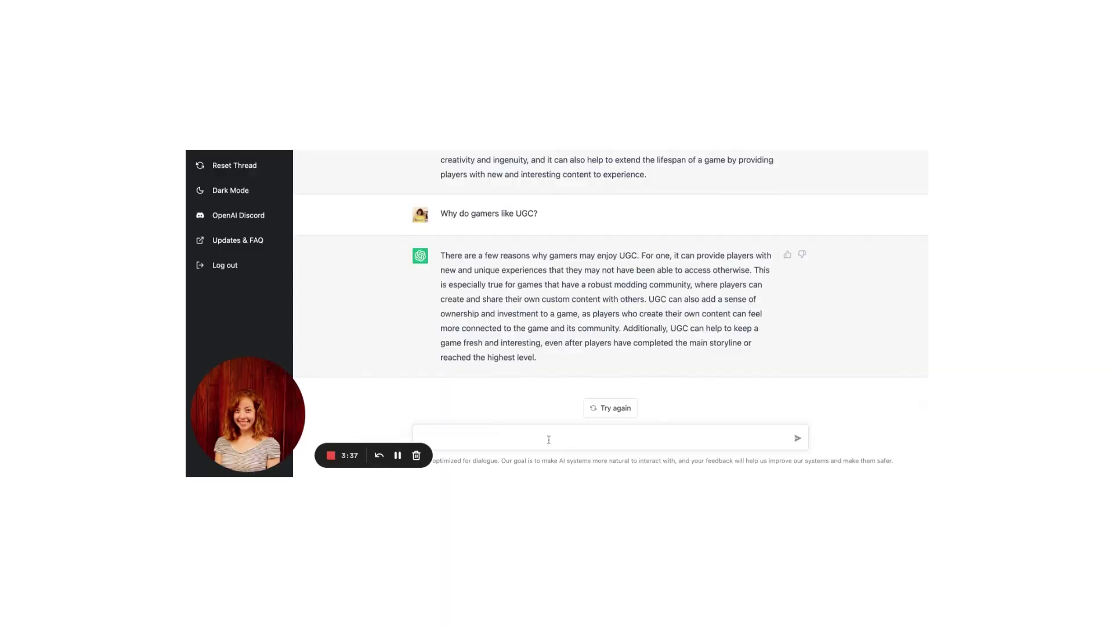
# Ask 'Why should game development companies pay attention to UGC?'.
pyautogui.write('Why should game development companies pay atte')
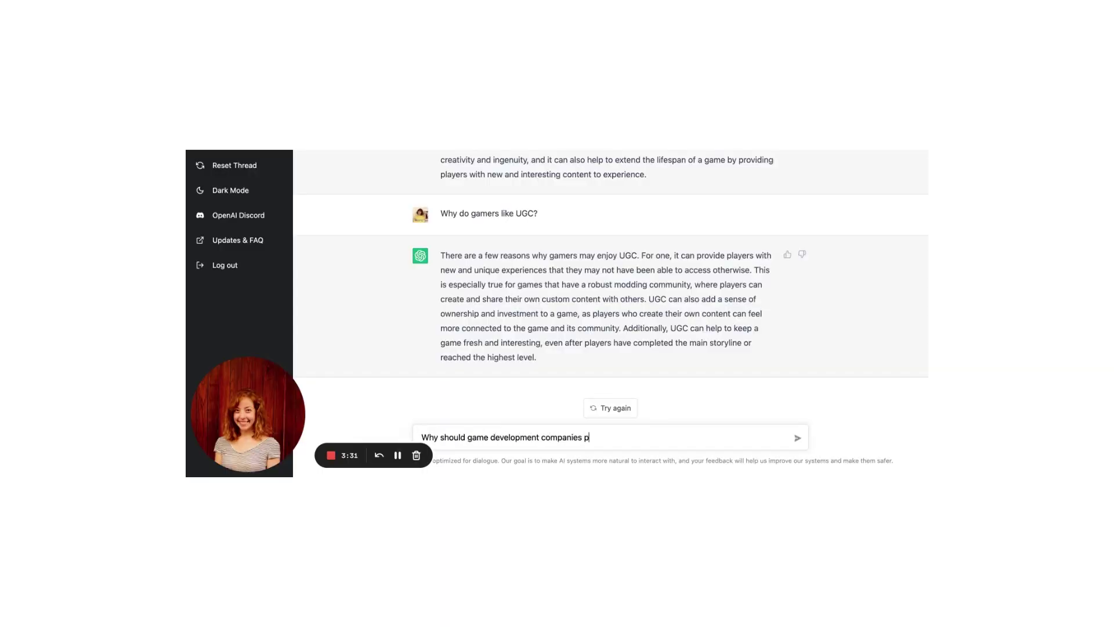
pyautogui.write('ntion to UGC?')
pyautogui.press('Return')
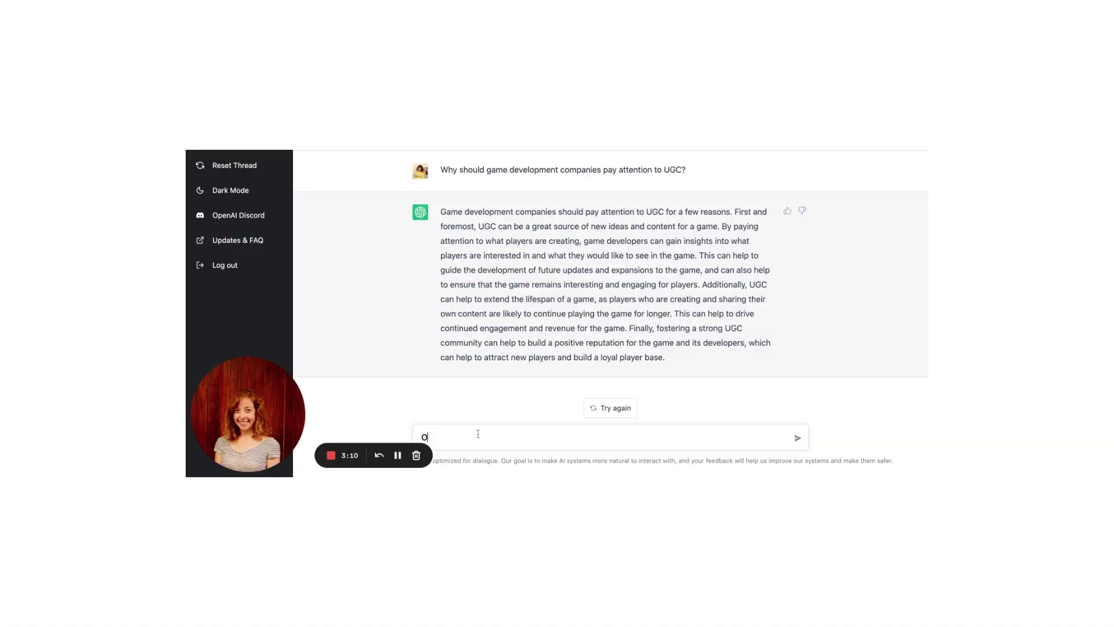
# Ask 'Okay, this sounds convincing. Now, how challenging is it to build a game with UGC?'.
pyautogui.write('kay, this sounds convincing. Now, how challenging is it ')
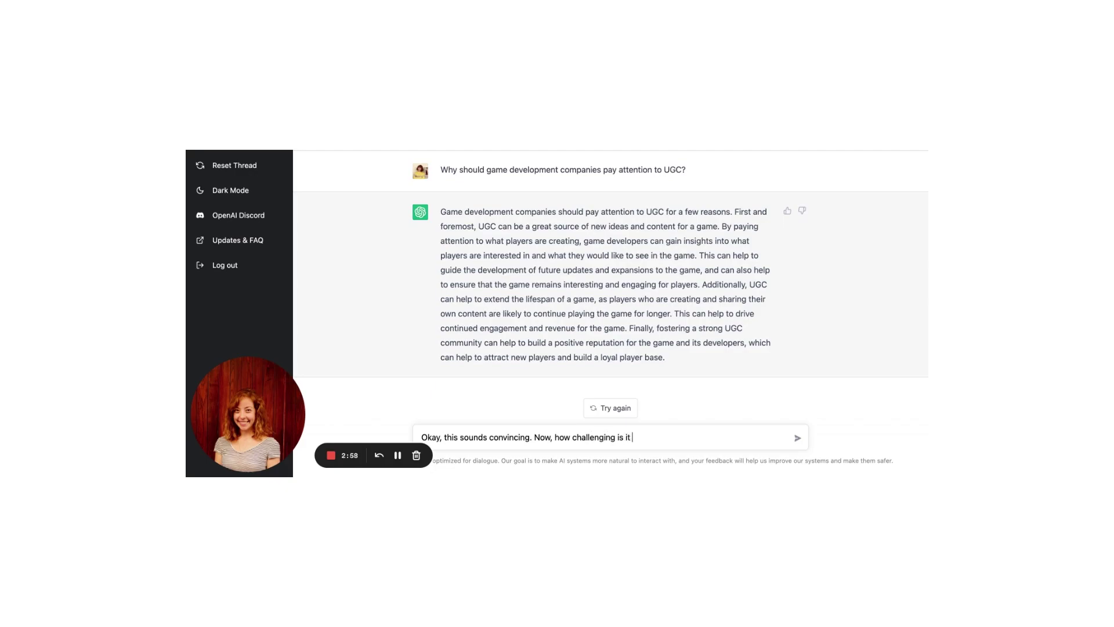
pyautogui.write('to build a game with UGC?')
pyautogui.press('Return')
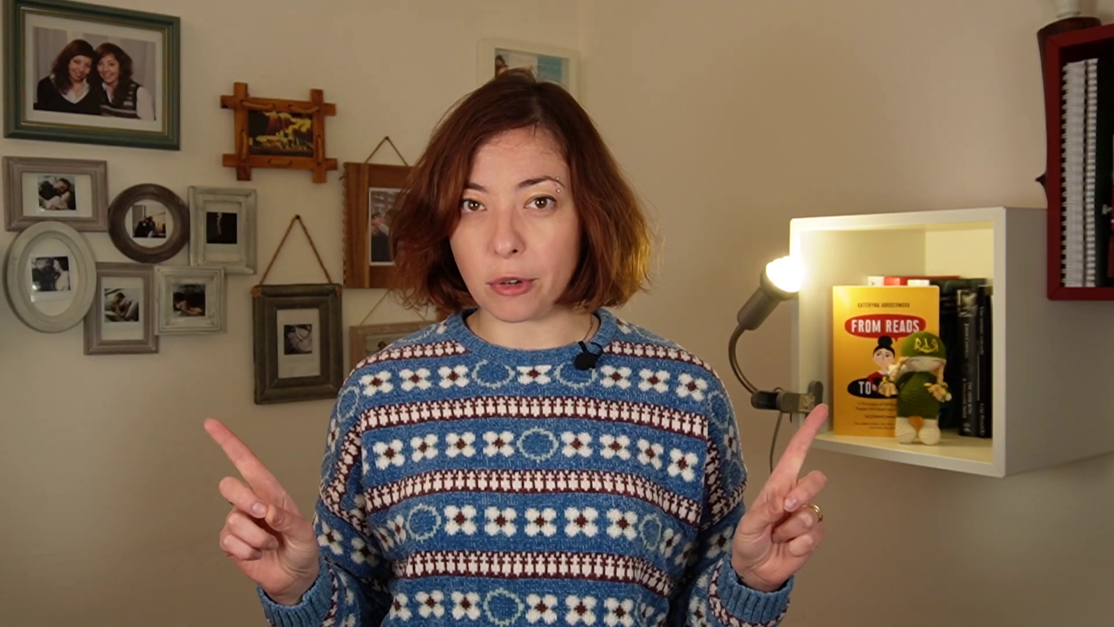
# Ask 'How much does it cost to build a game with UGC?'.
pyautogui.write('How much does ')
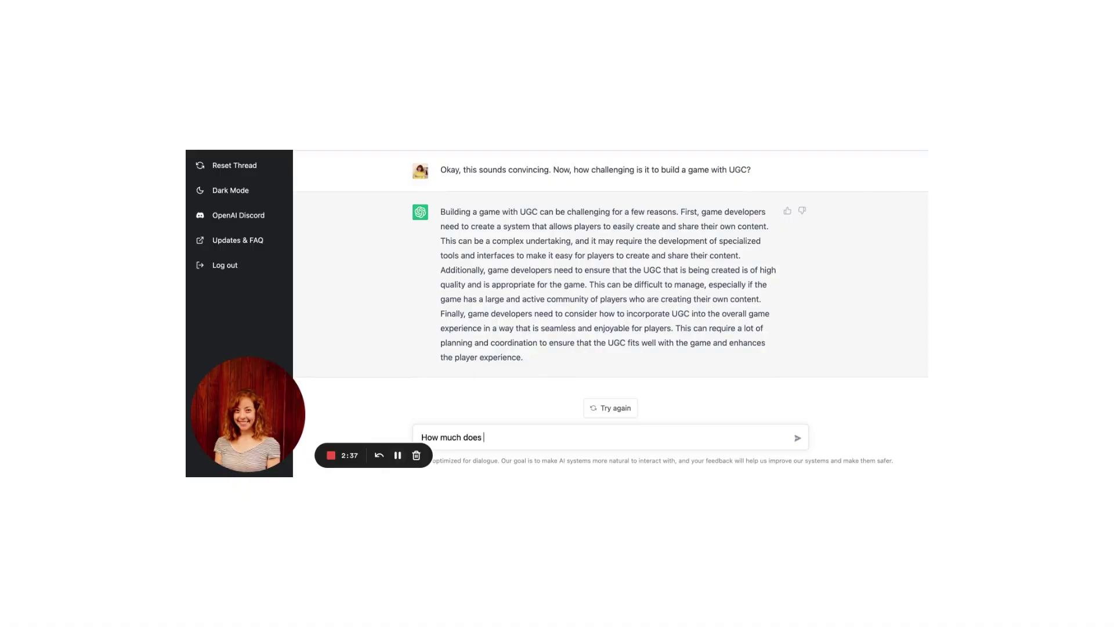
pyautogui.write('it cost to build a game with UGC?')
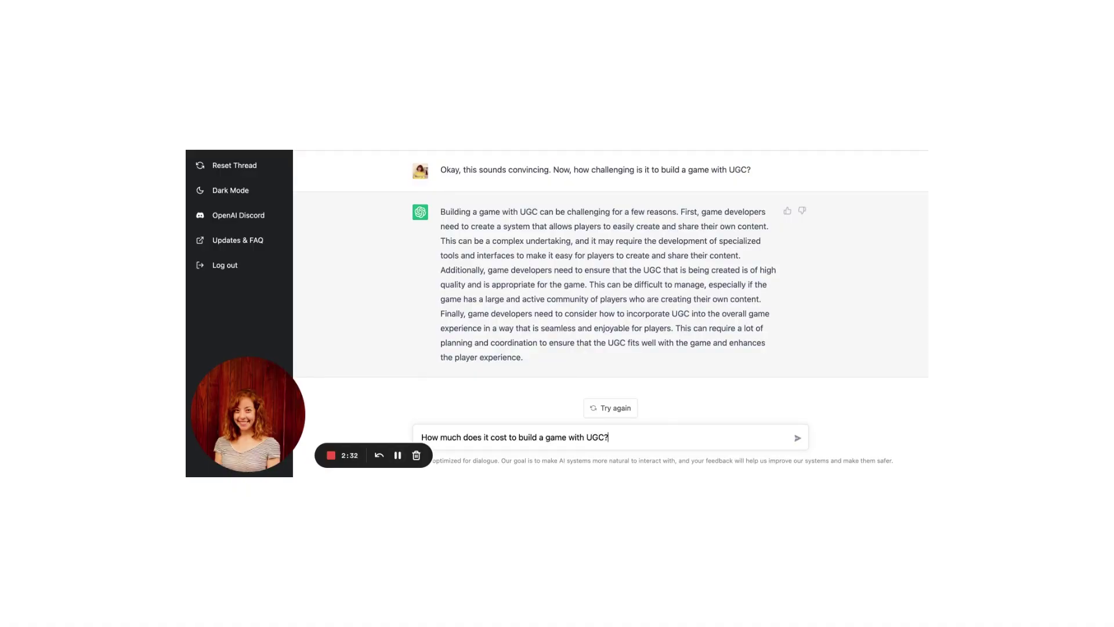
pyautogui.press('Return')
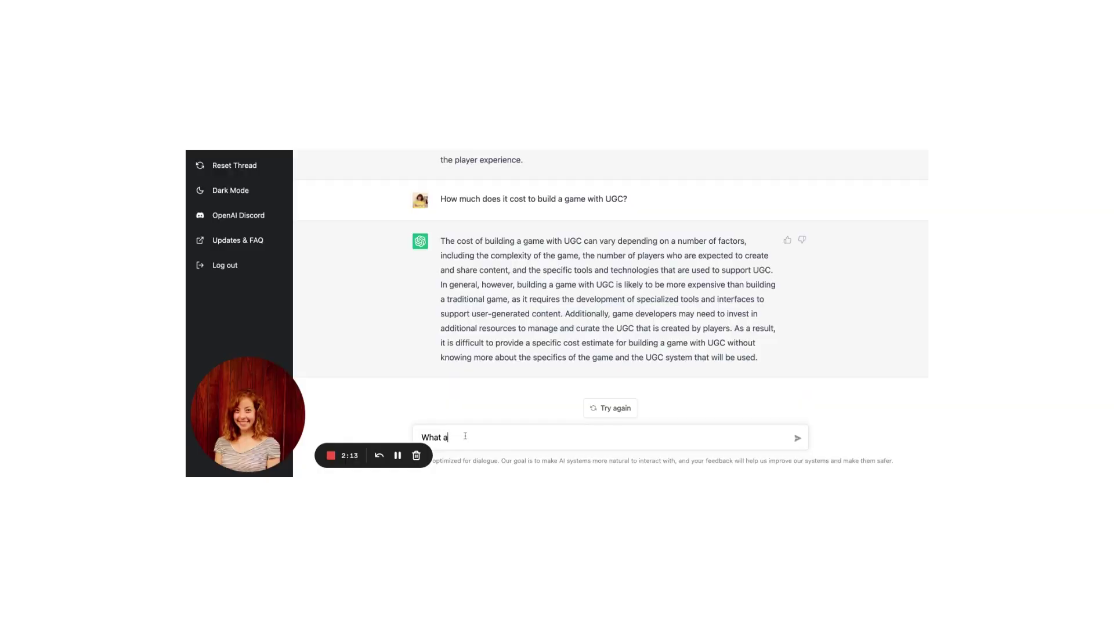
# Ask 'What are some examples of successful games with UGC?'.
pyautogui.write('re some')
pyautogui.press('BackSpace')
pyautogui.press('BackSpace')
pyautogui.press('BackSpace')
pyautogui.write('some examples of successful games with UGC?')
pyautogui.press('Return')
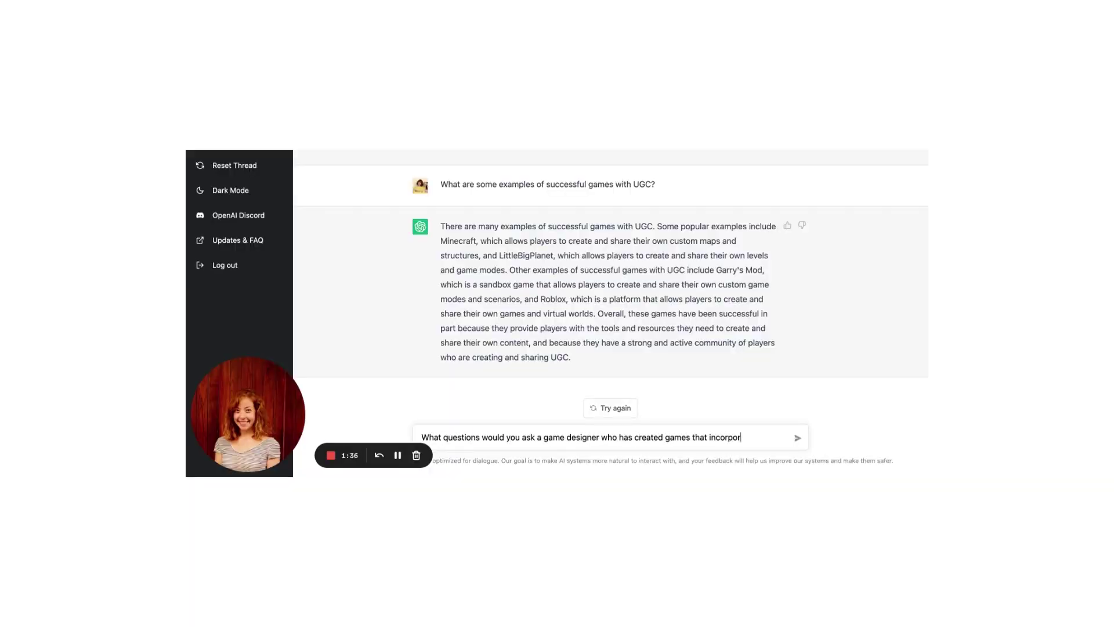
# Ask what questions to put to a game designer who created games incorporating UGC content.
pyautogui.write('ate UGC content?')
pyautogui.press('Return')
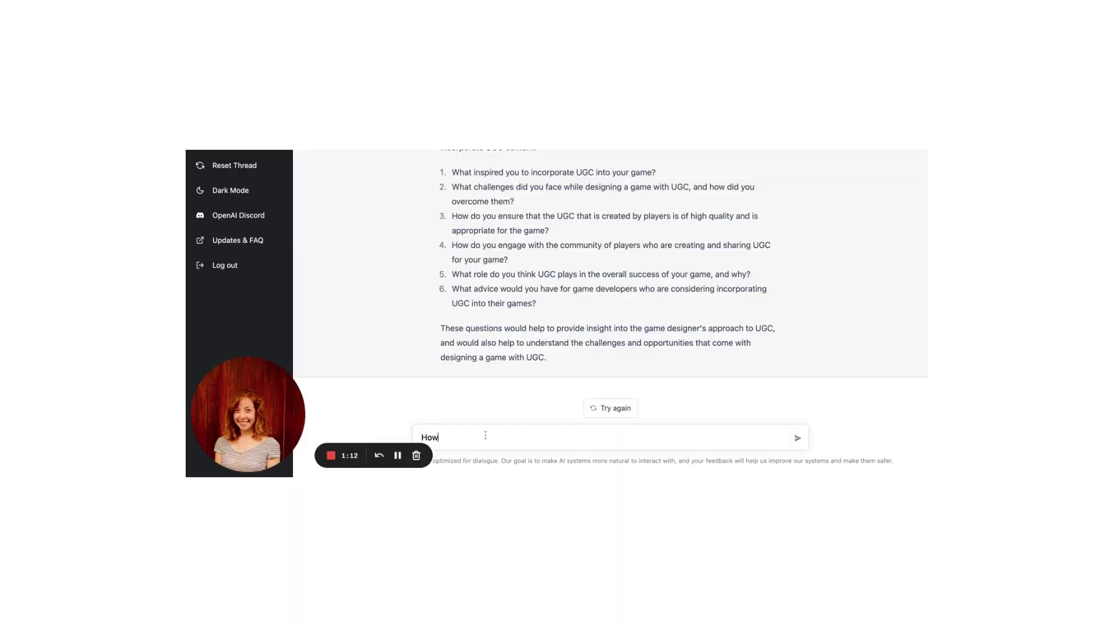
# Ask 'How do you see the future of UGC in games?'.
pyautogui.write('do you see the future of UGC in games?')
pyautogui.press('Return')
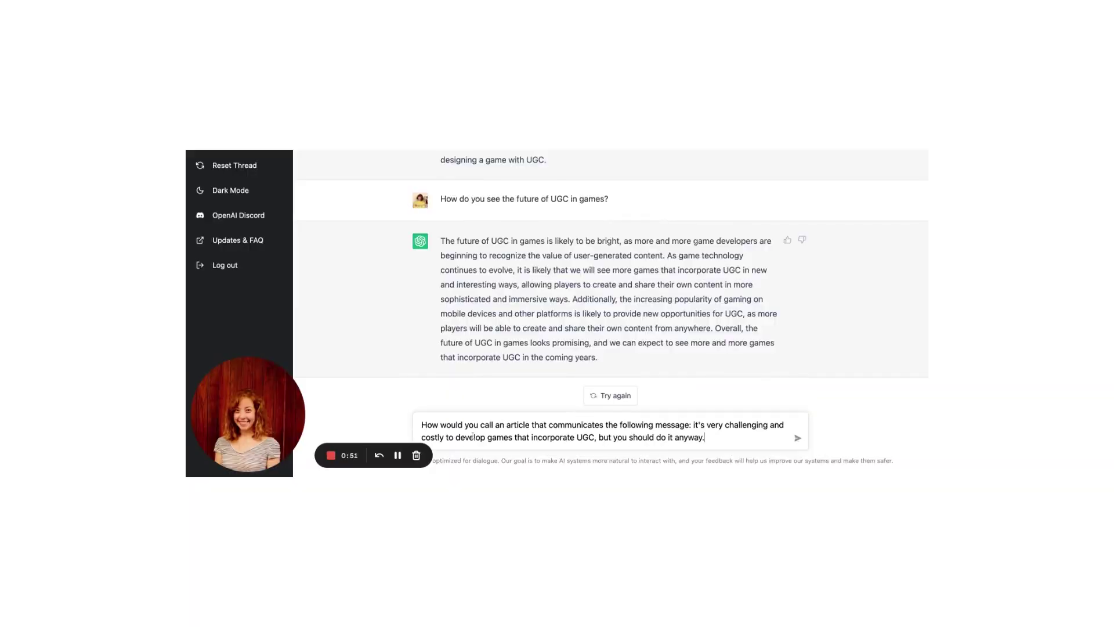
# Submit the prompt asking what to call an article on UGC games being challenging and costly.
pyautogui.click(798, 438)
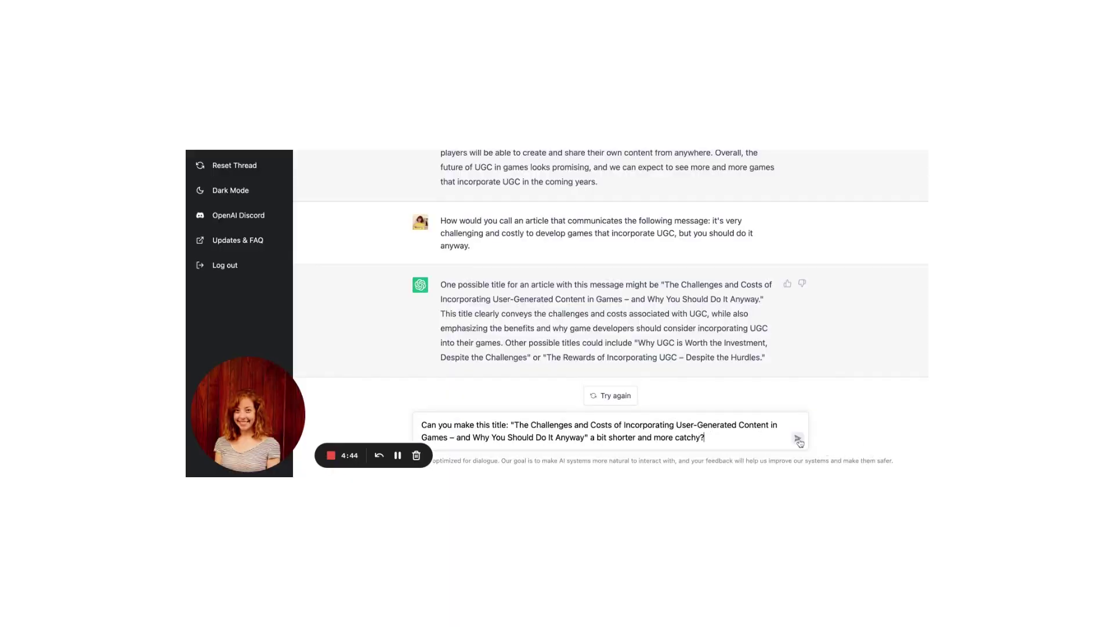
# Submit the request to make the proposed article title shorter and more catchy.
pyautogui.click(798, 440)
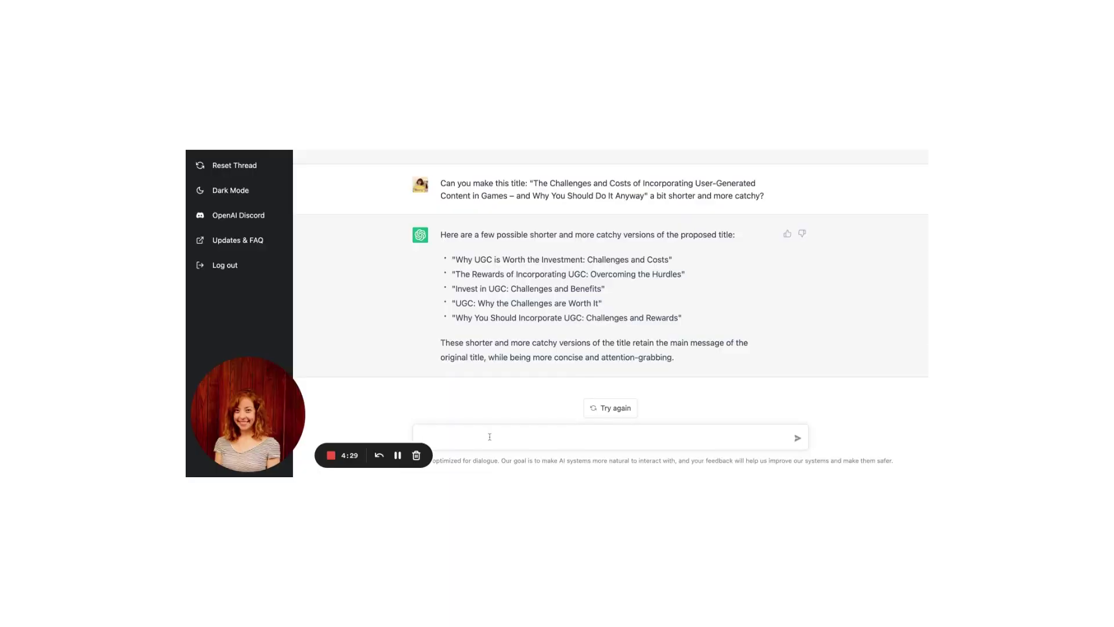
# Type the request 'Can you write an introductory paragraph for this article?'.
pyautogui.write('Can you write an introductory paragraph for this article?')
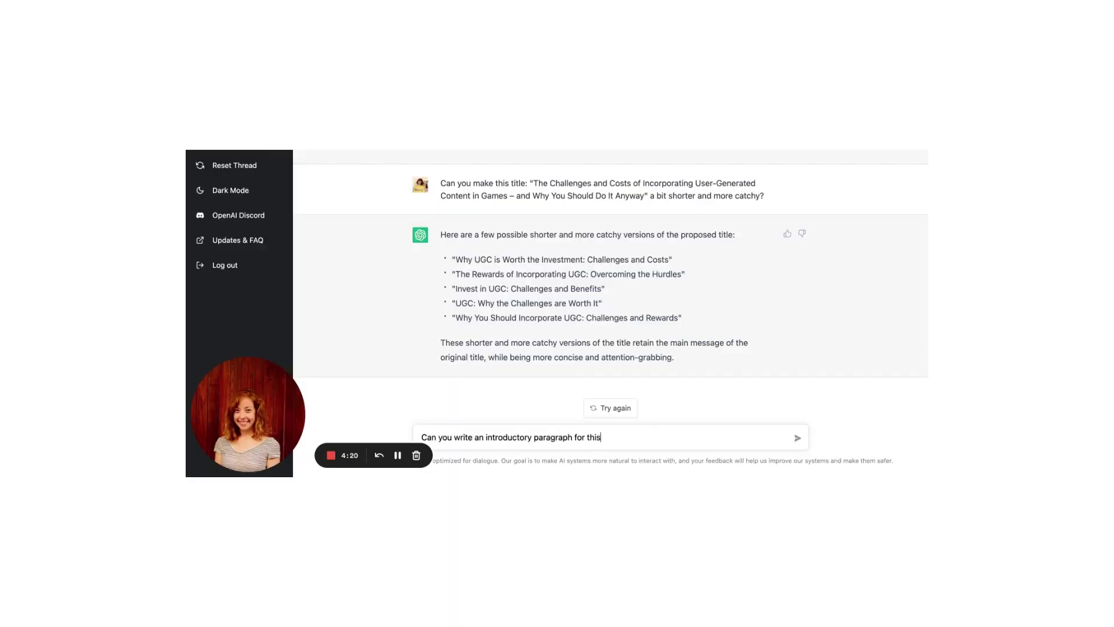
# Send the request for an introductory paragraph for the UGC article.
pyautogui.press('Return')
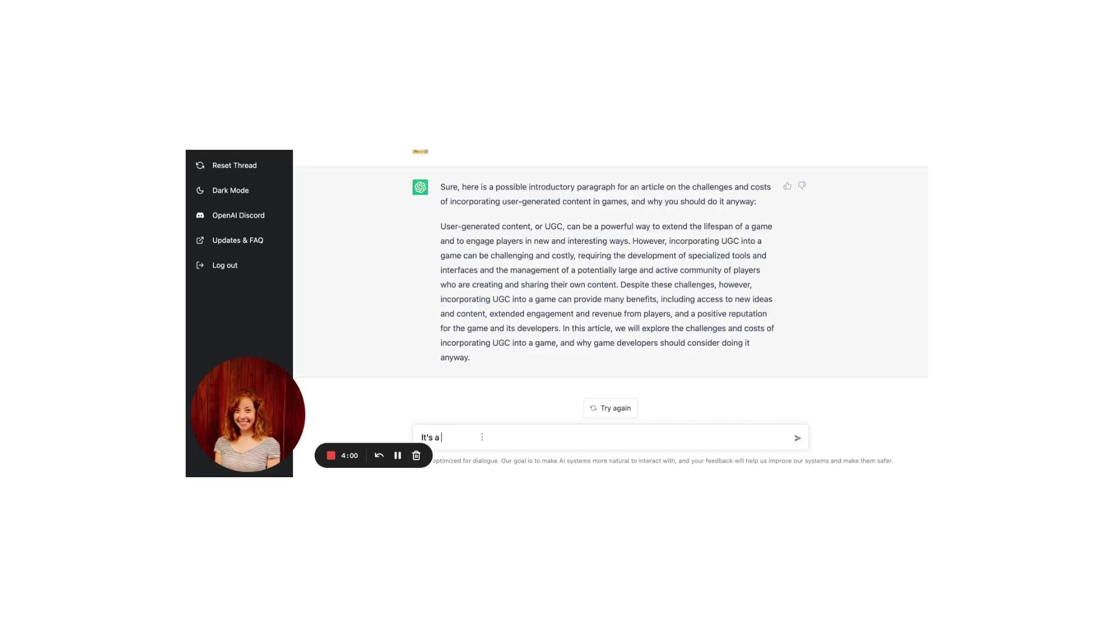
# Ask ChatGPT to make the intro's first sentence more compelling.
pyautogui.write('good intro. But can you make the first sentence more com')
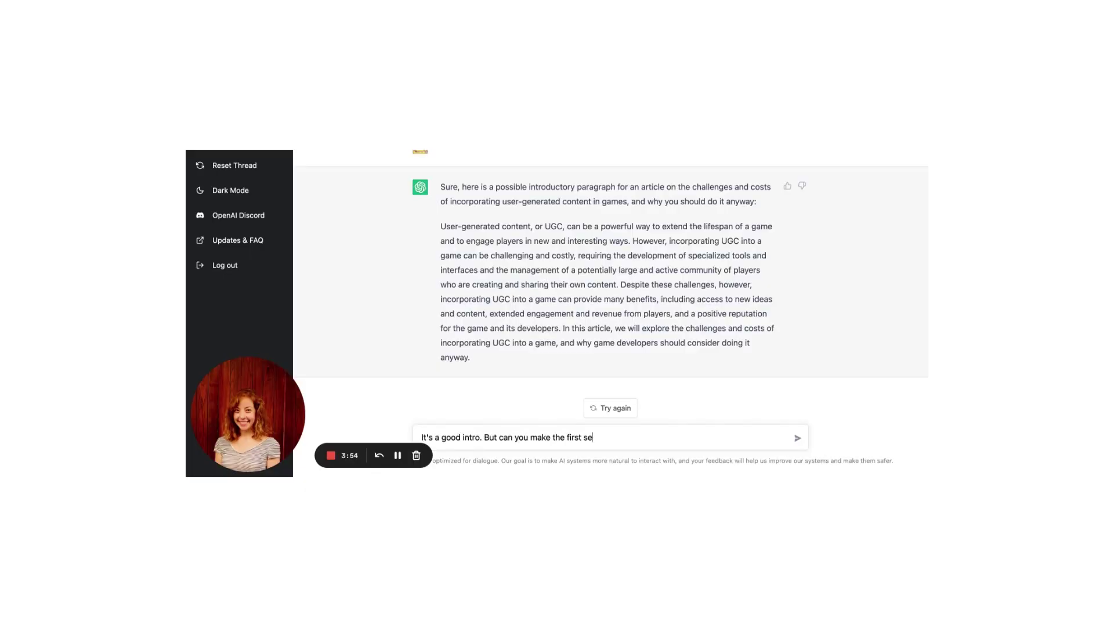
pyautogui.write('pelling?')
pyautogui.press('Return')
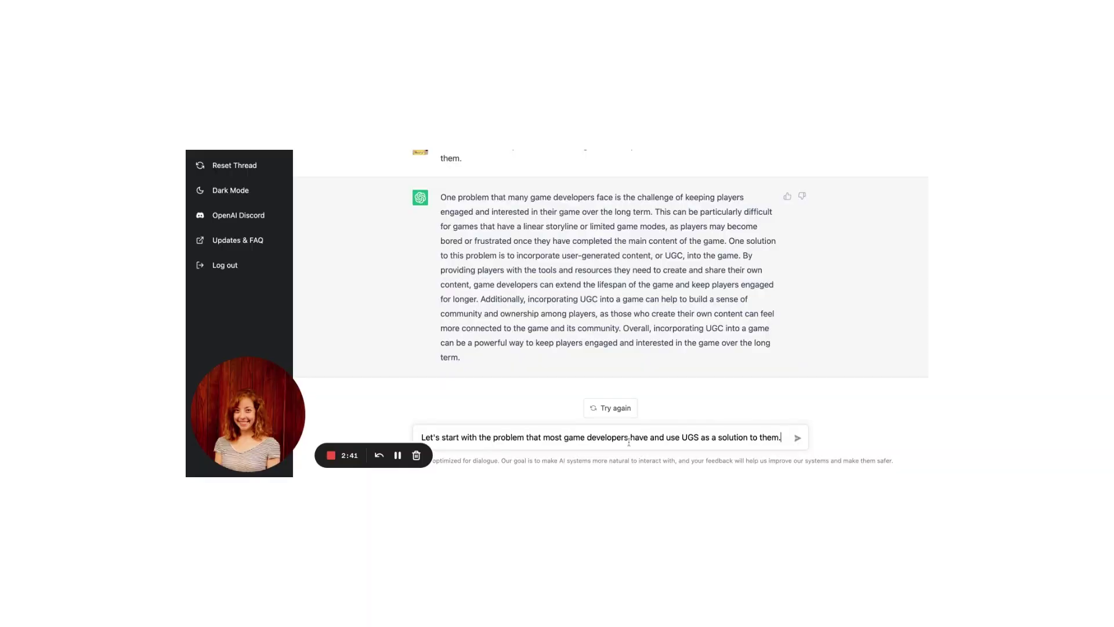
# Correct 'UGS' to 'UGC' in the intro prompt and resubmit it.
pyautogui.click(699, 437)
pyautogui.press('BackSpace')
pyautogui.write('C')
pyautogui.press('BackSpace')
pyautogui.write('C')
pyautogui.press('Return')
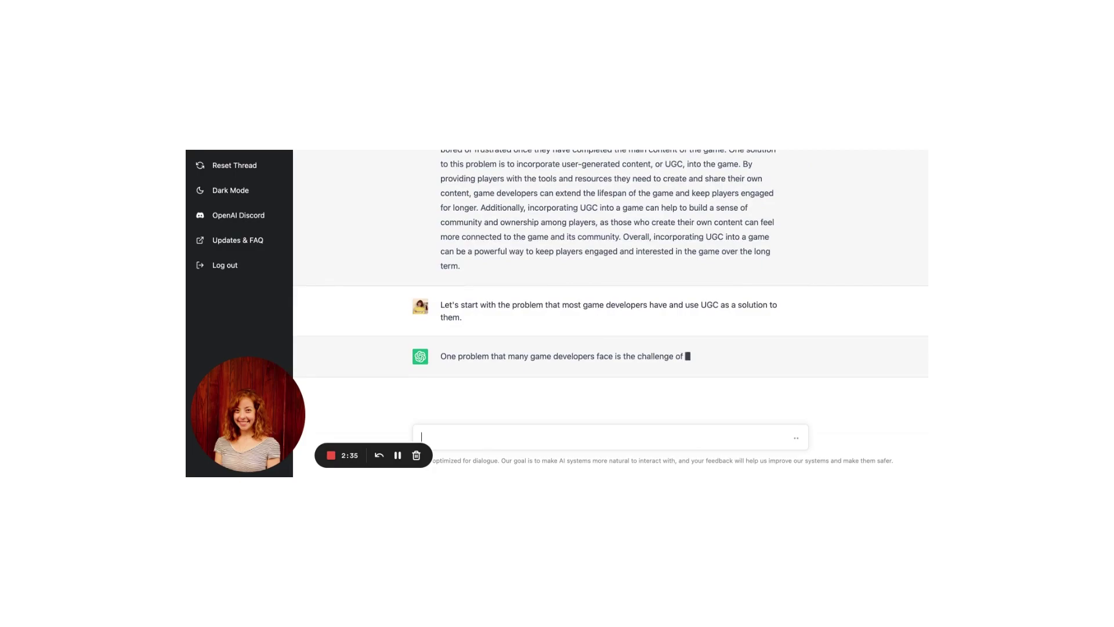